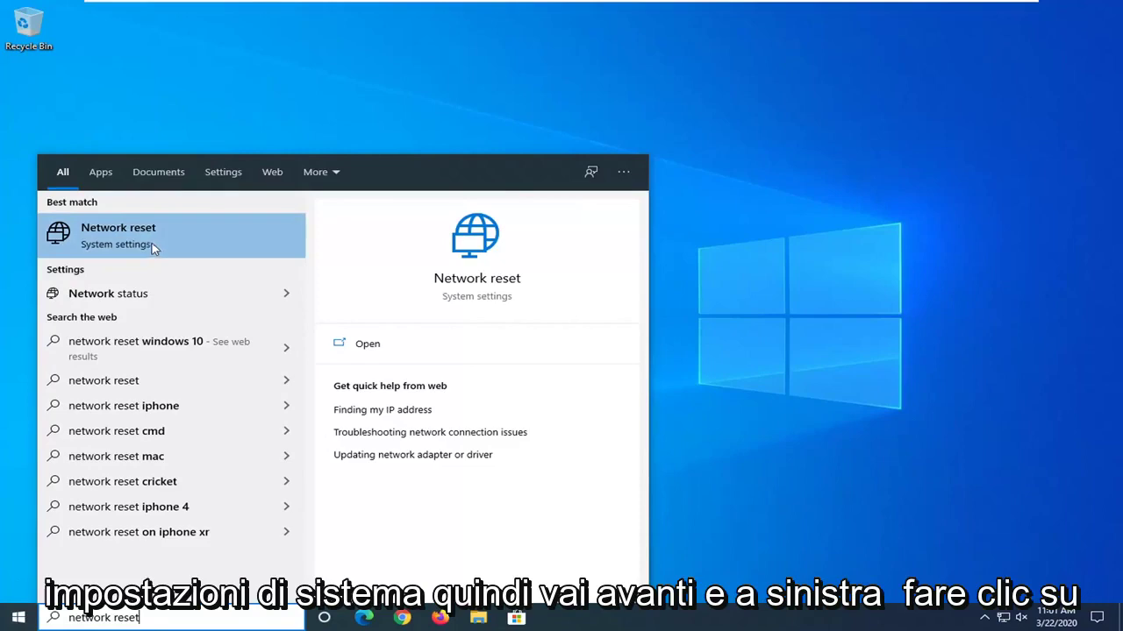
Open the Network reset settings, reset all network adapters with confirmation, and dismiss the sign-out notice and Settings window.
{"action": "left_click", "coordinate": [153, 249]}
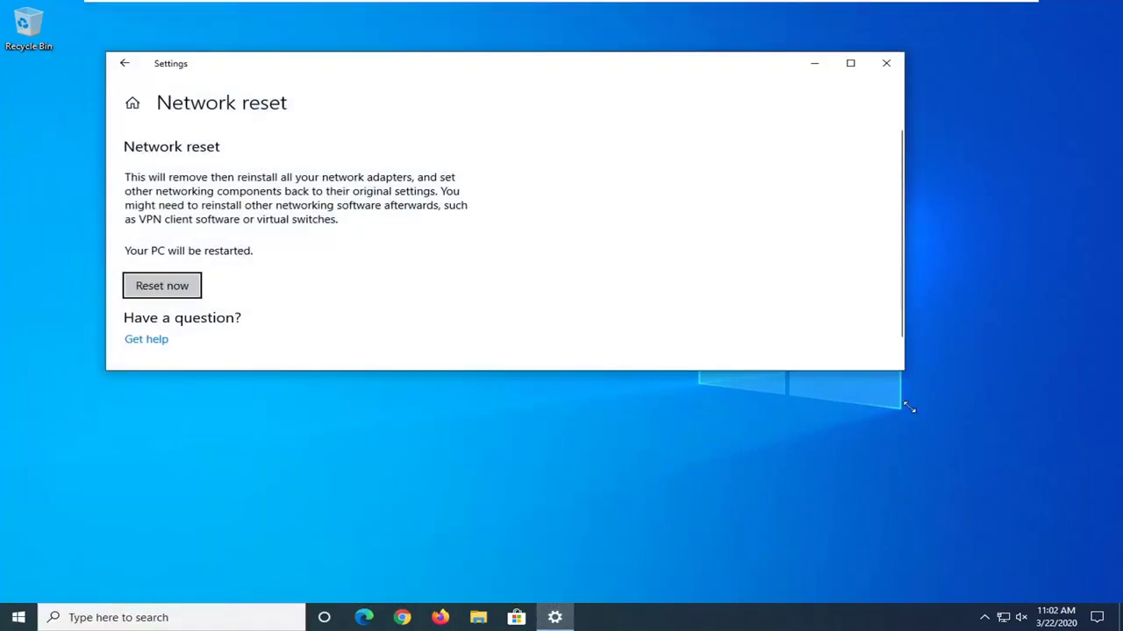
{"action": "left_click_drag", "start_coordinate": [908, 406], "coordinate": [912, 538]}
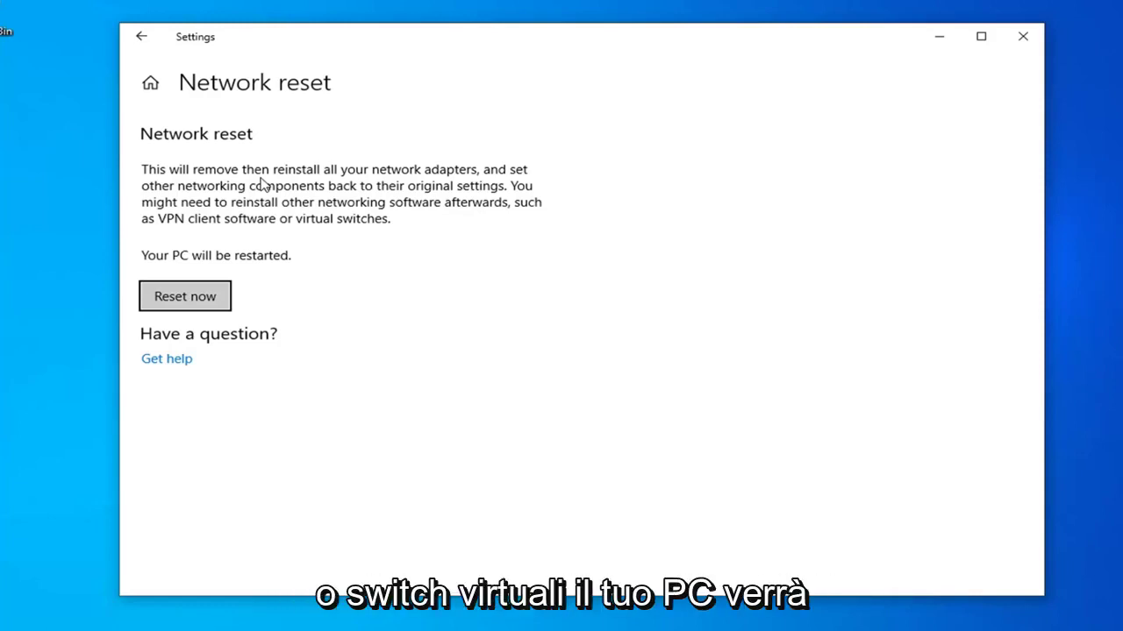
{"action": "left_click", "coordinate": [207, 301]}
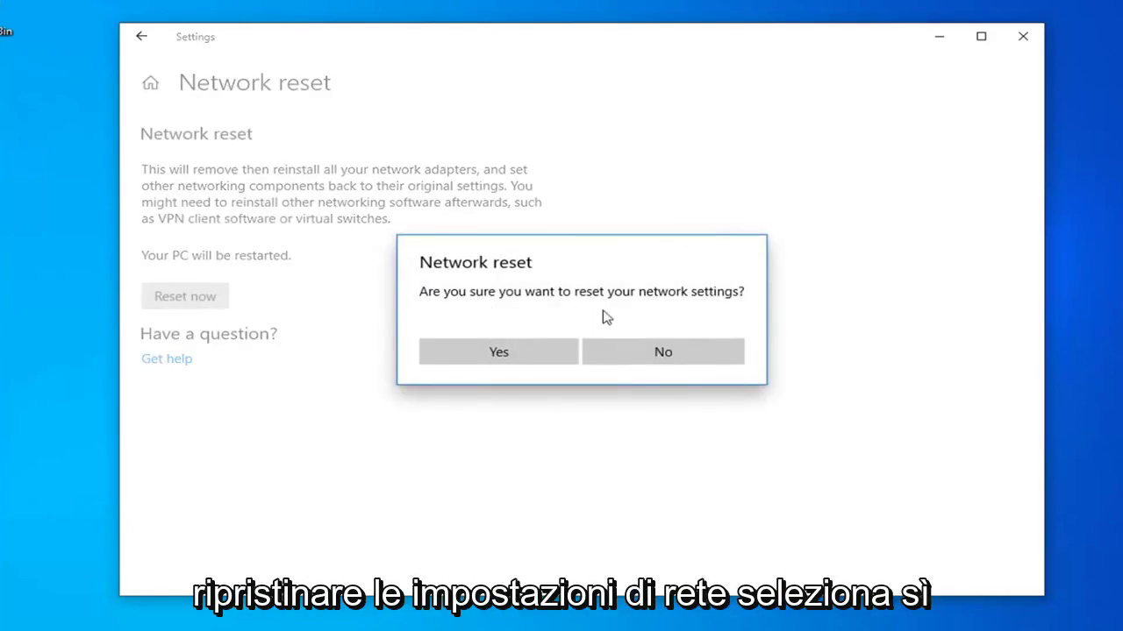
{"action": "left_click", "coordinate": [514, 357]}
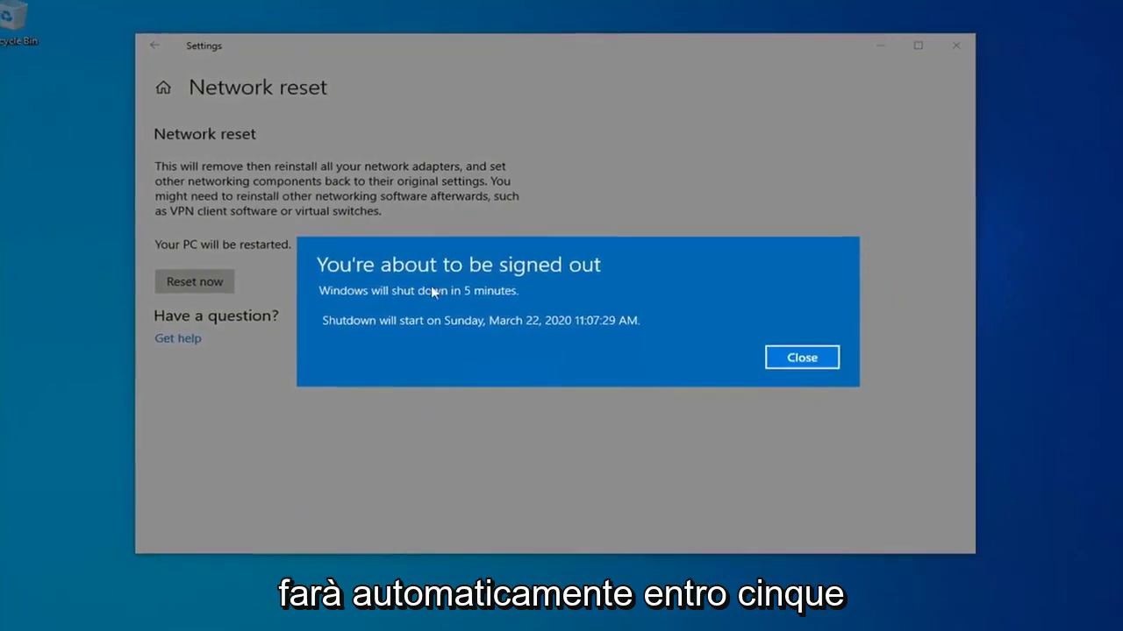
{"action": "left_click", "coordinate": [802, 357]}
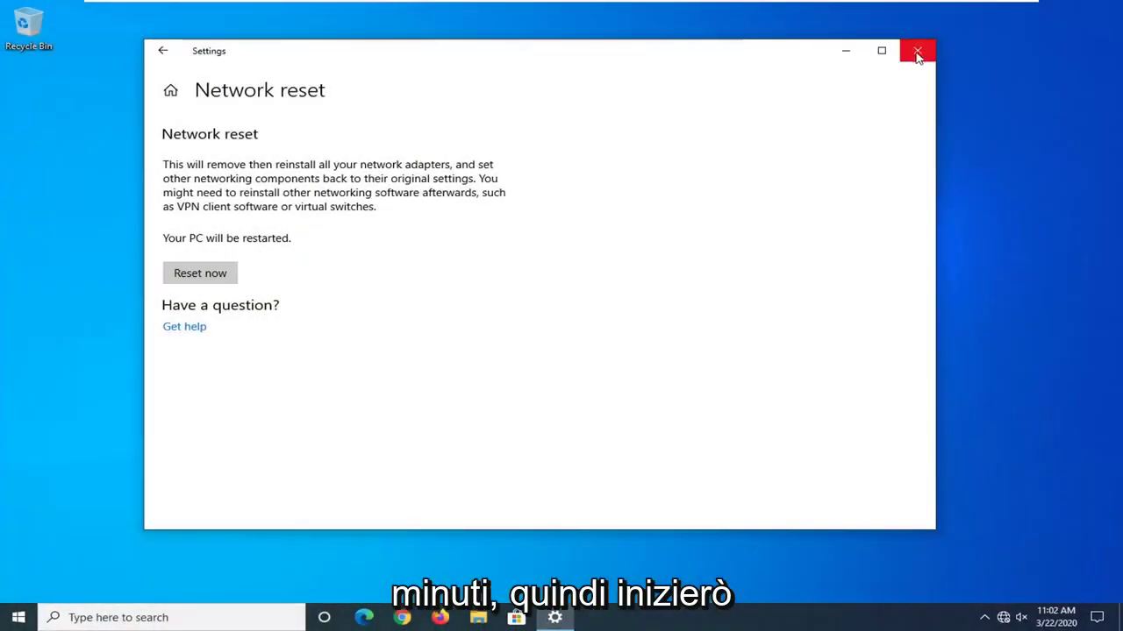
{"action": "left_click", "coordinate": [917, 50]}
Restart the computer and, once back on the desktop, decline making the PC discoverable on the network.
{"action": "left_click", "coordinate": [18, 618]}
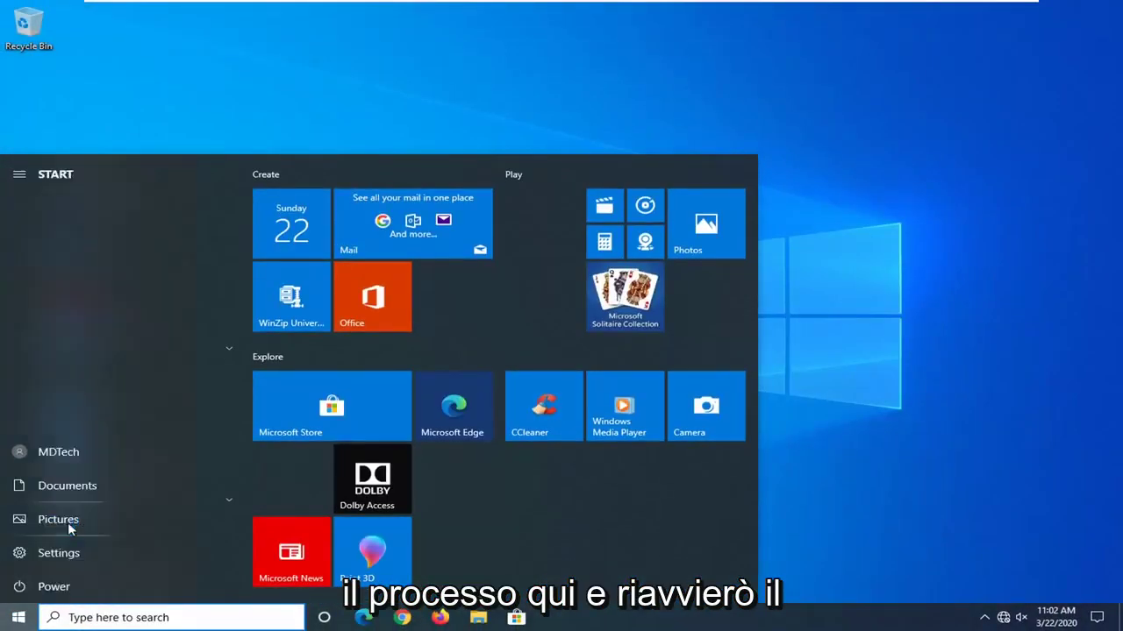
{"action": "left_click", "coordinate": [17, 588]}
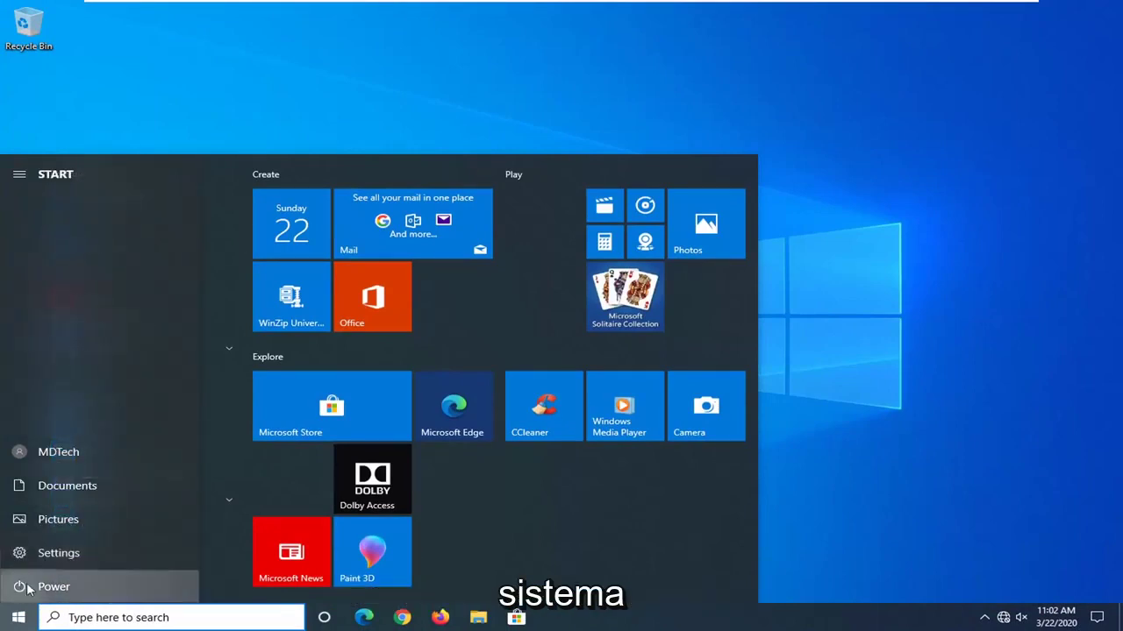
{"action": "left_click", "coordinate": [48, 552]}
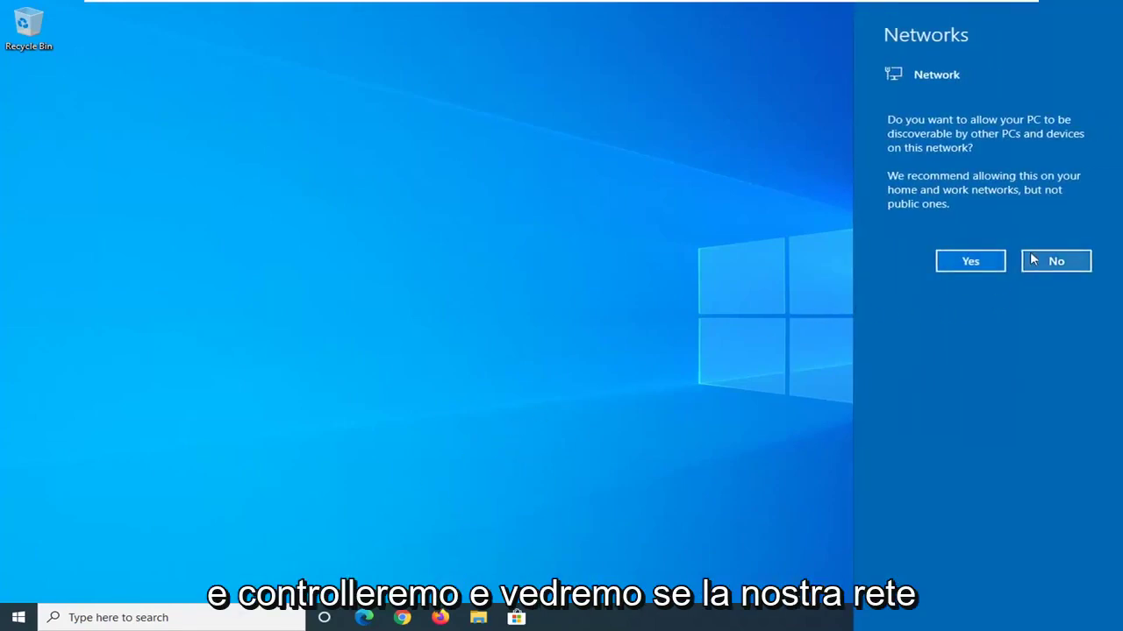
{"action": "left_click", "coordinate": [1037, 259]}
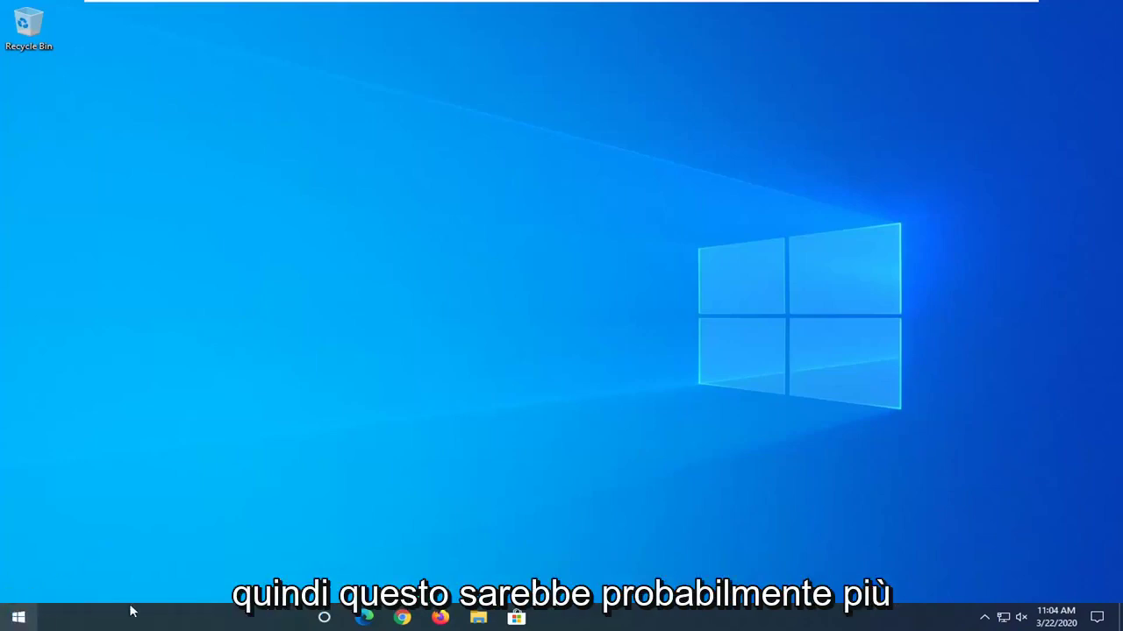
Search for cmd and run Command Prompt as administrator, allowing it to make changes to the device.
{"action": "key", "text": "super"}
{"action": "type", "text": "cmd"}
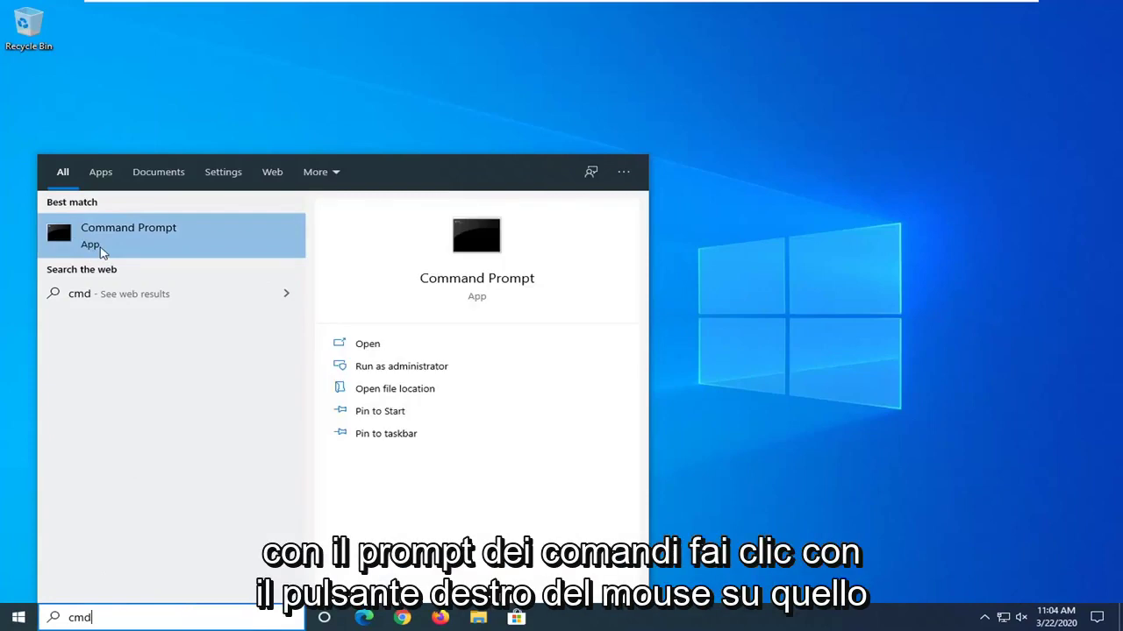
{"action": "right_click", "coordinate": [123, 249]}
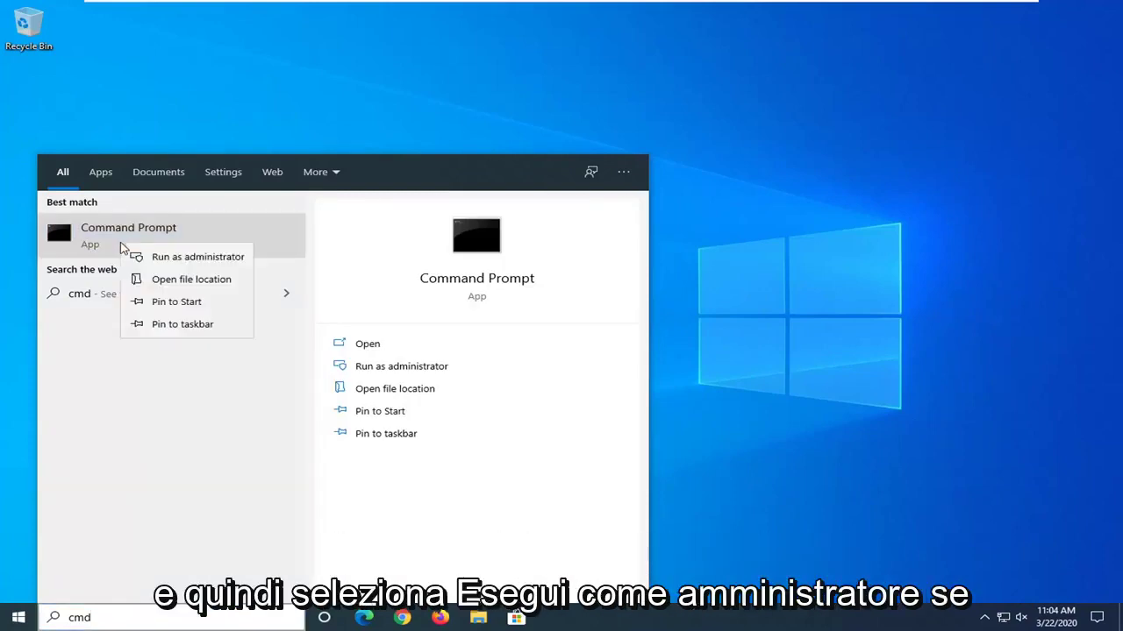
{"action": "left_click", "coordinate": [160, 257]}
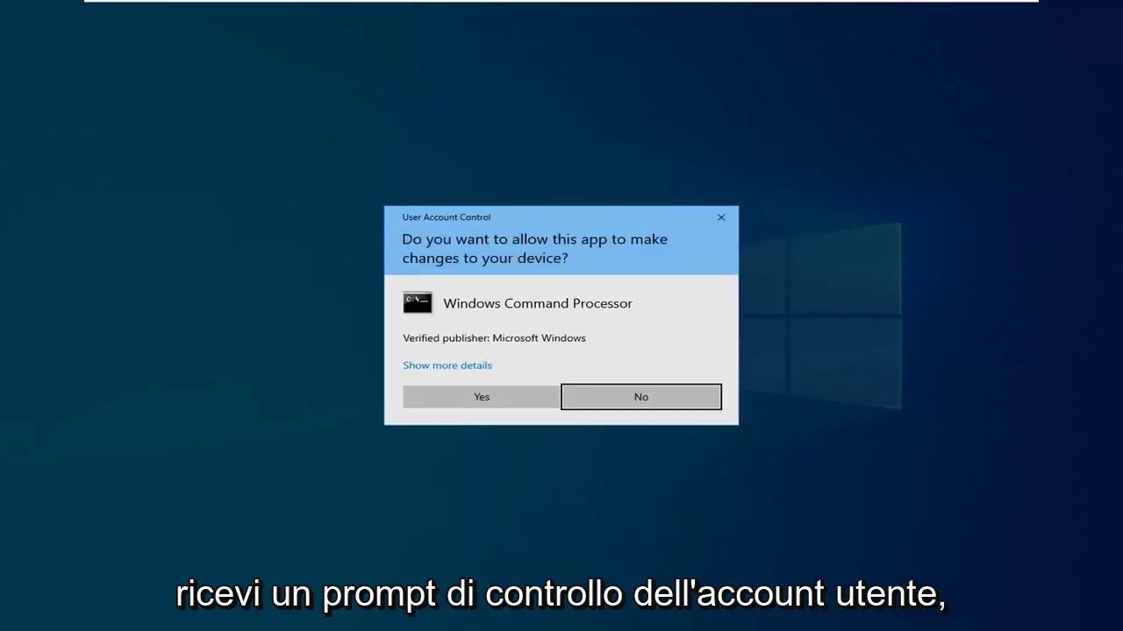
{"action": "left_click", "coordinate": [498, 399]}
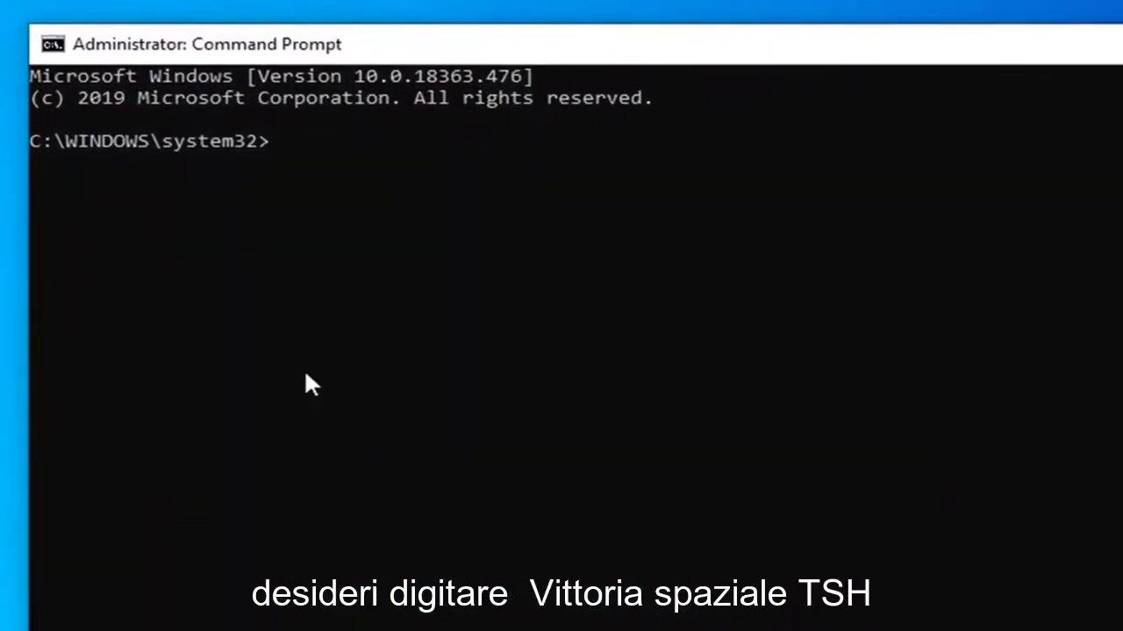
Reset the Winsock catalog by running "netsh winsock reset catalog".
{"action": "type", "text": "netsh"}
{"action": "type", "text": " win"}
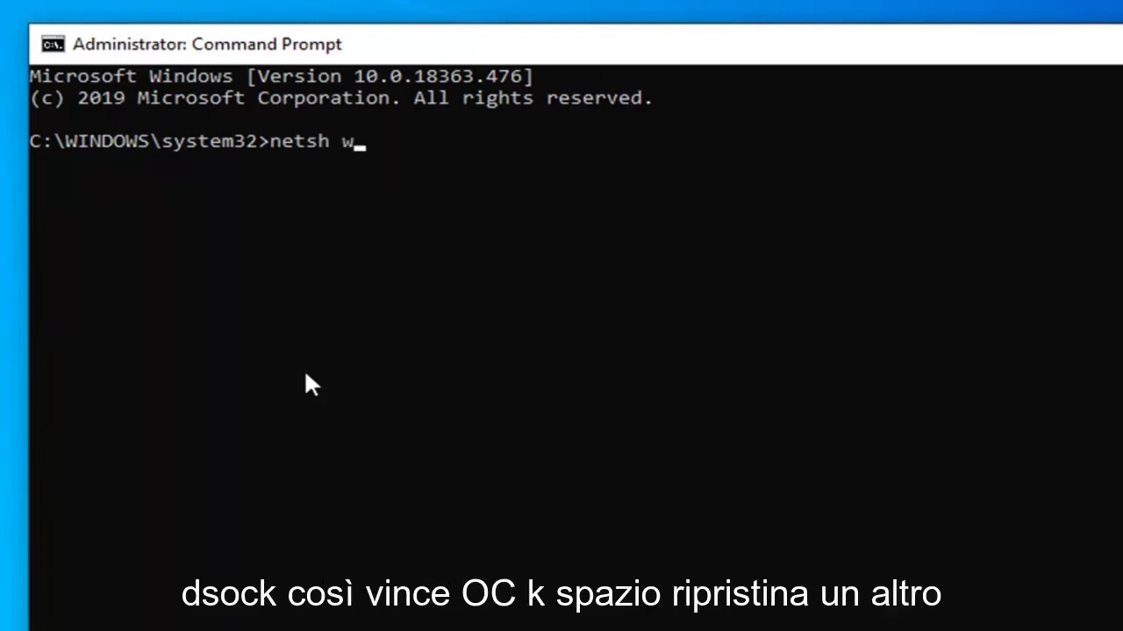
{"action": "type", "text": "sock"}
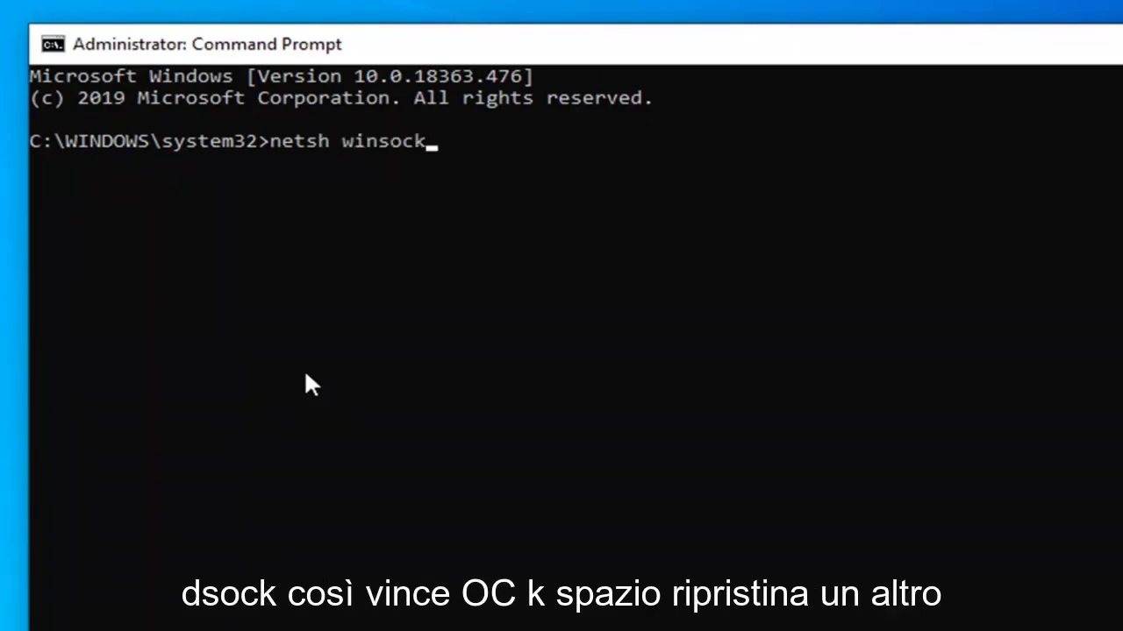
{"action": "type", "text": " reset catalog"}
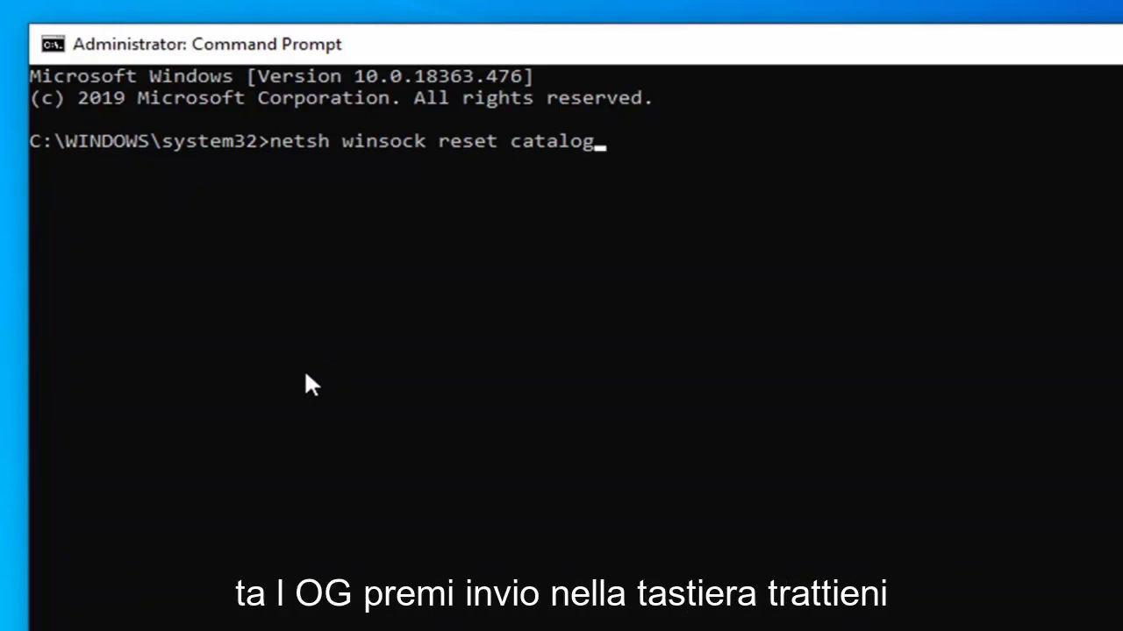
{"action": "key", "text": "Return"}
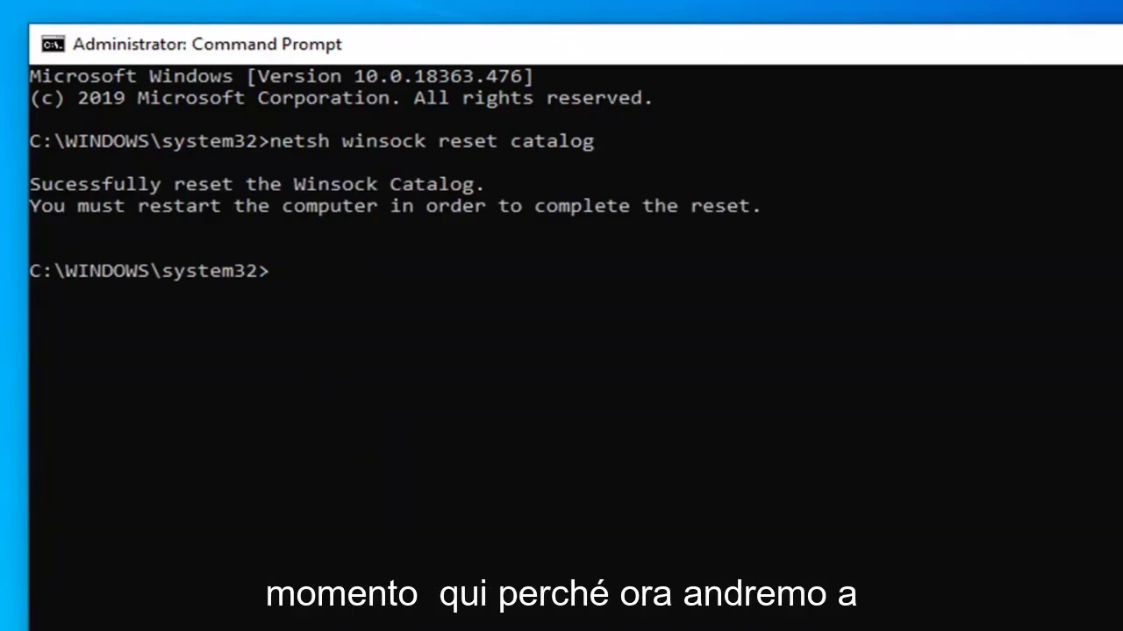
Reset the IPv4 stack by running "netsh int ipv4 reset reset.log", and close Command Prompt.
{"action": "type", "text": "ne"}
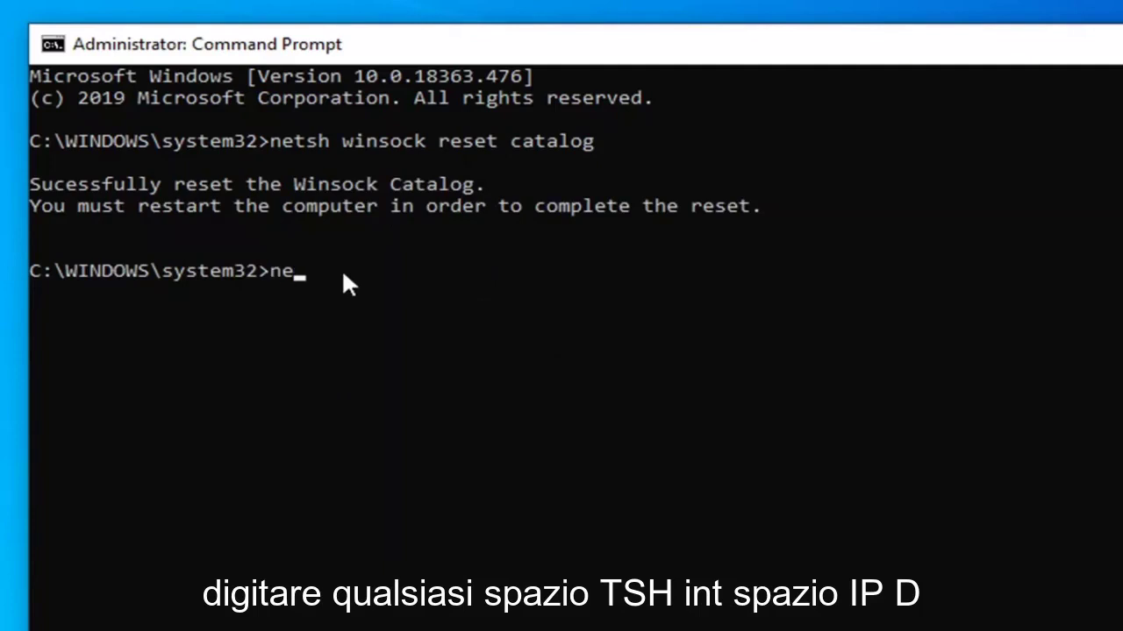
{"action": "type", "text": "tsh int ip"}
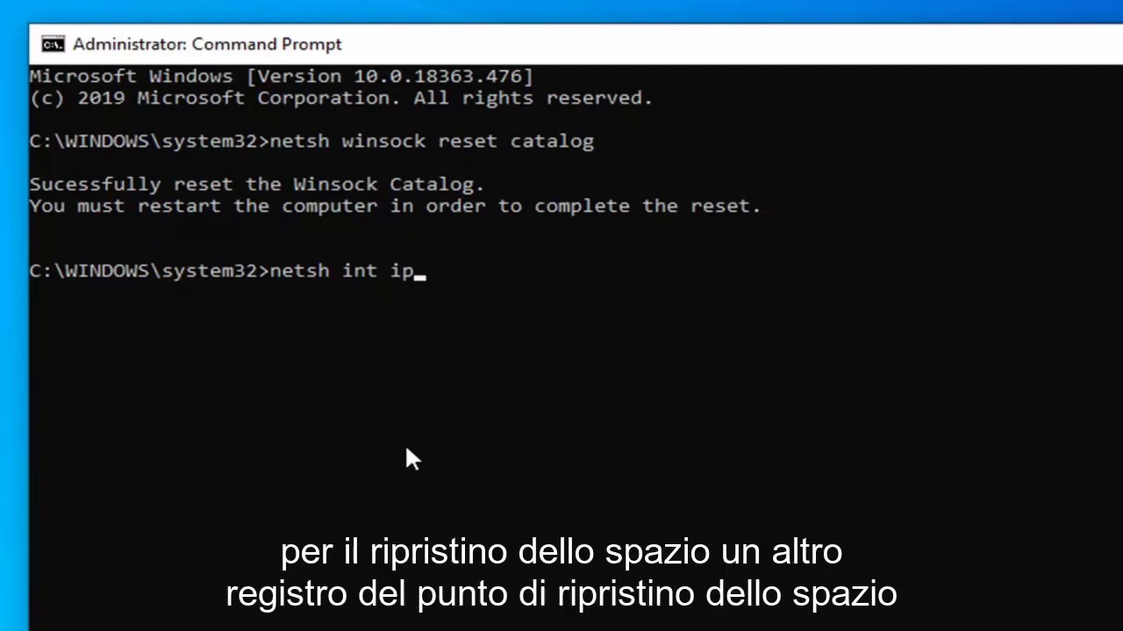
{"action": "type", "text": "v4 res"}
{"action": "type", "text": "et"}
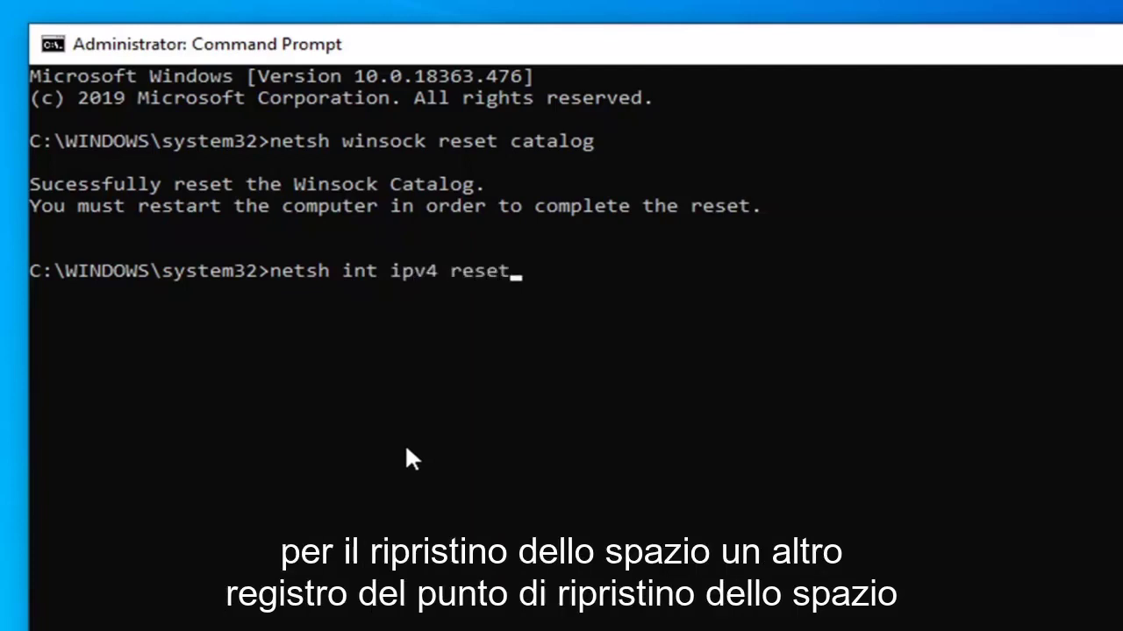
{"action": "type", "text": " reset.log"}
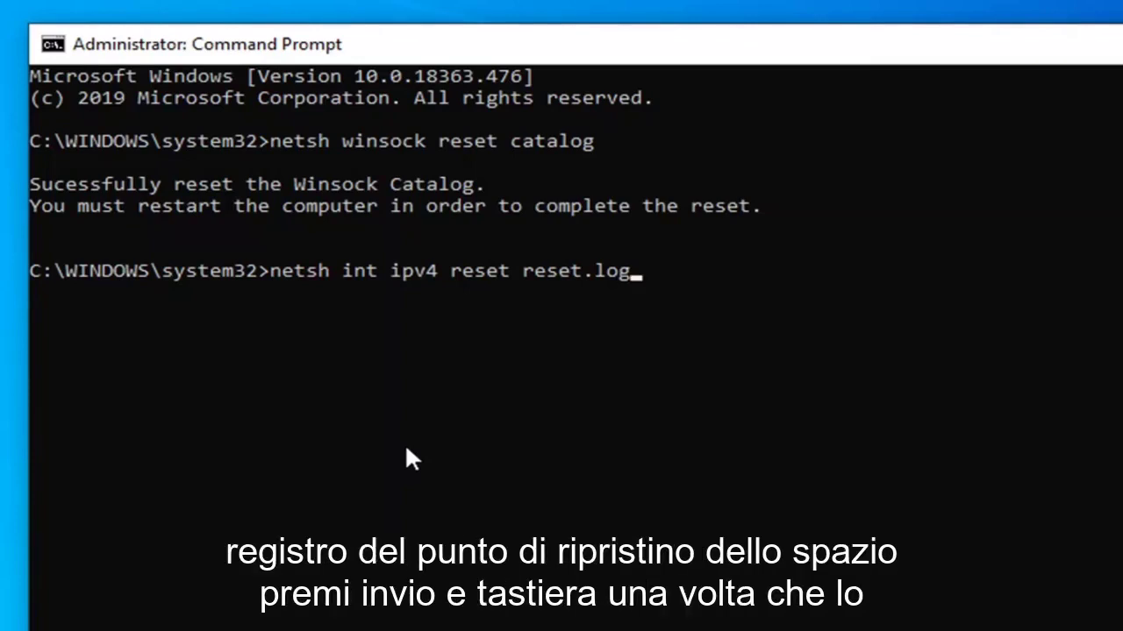
{"action": "key", "text": "Return"}
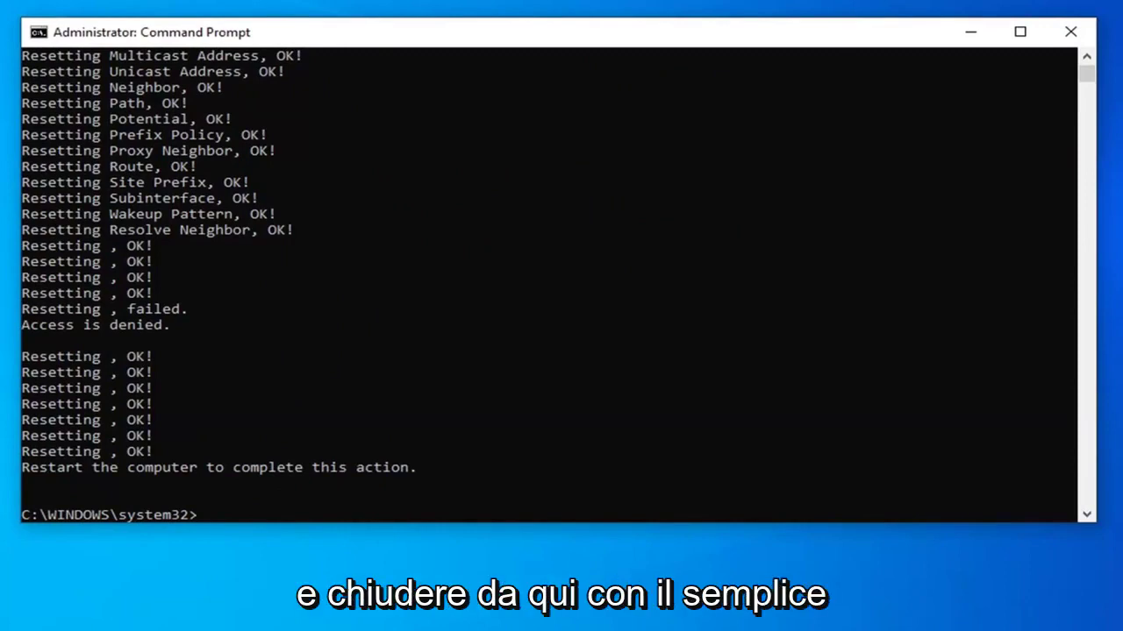
{"action": "left_click", "coordinate": [1070, 33]}
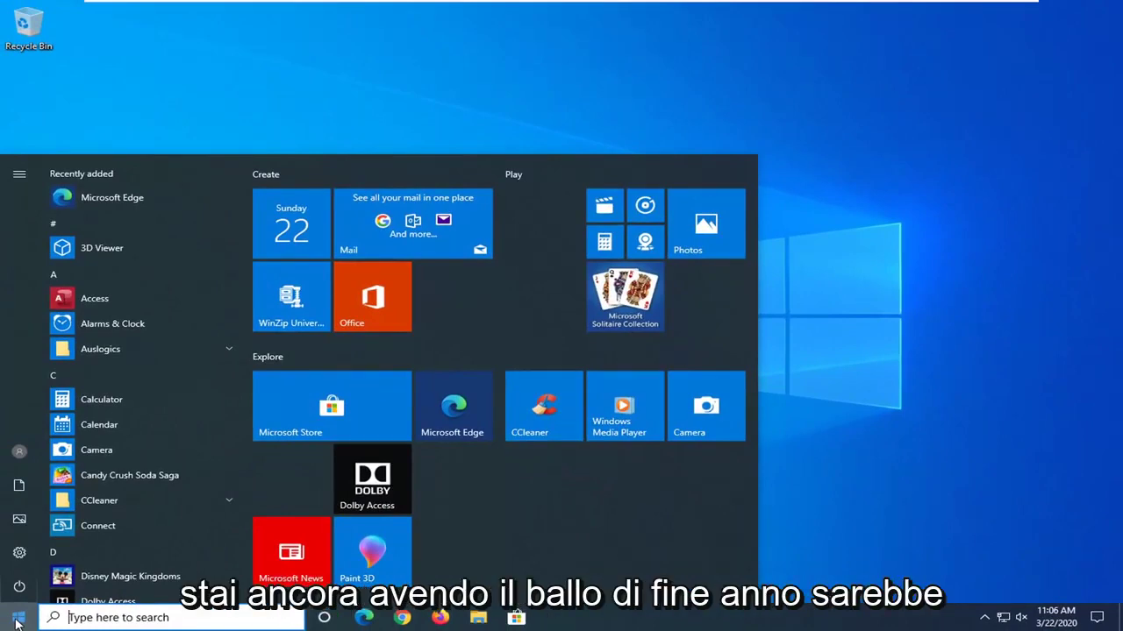
Search for and open Device Manager, and expand the Network adapters category.
{"action": "type", "text": "device manager"}
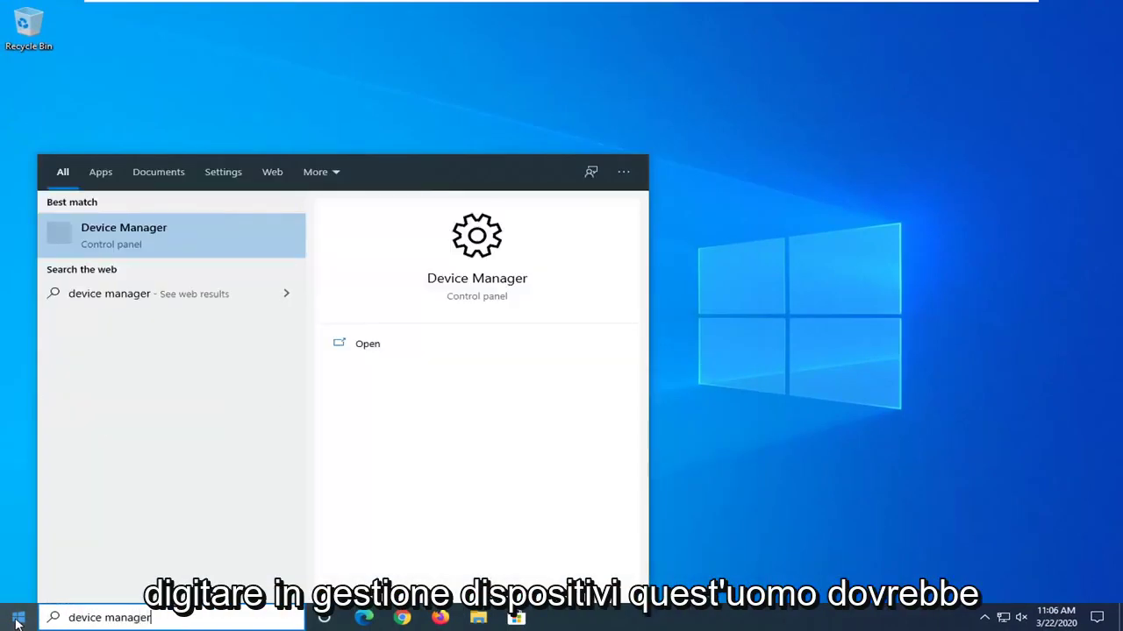
{"action": "left_click", "coordinate": [136, 243]}
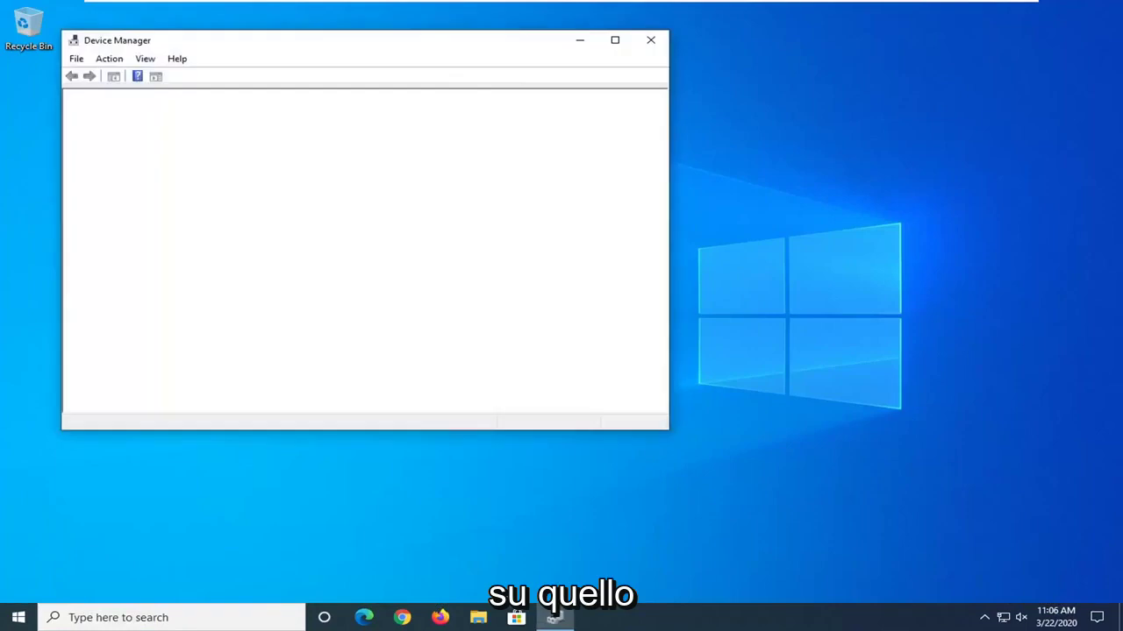
{"action": "left_click_drag", "start_coordinate": [418, 50], "coordinate": [564, 65]}
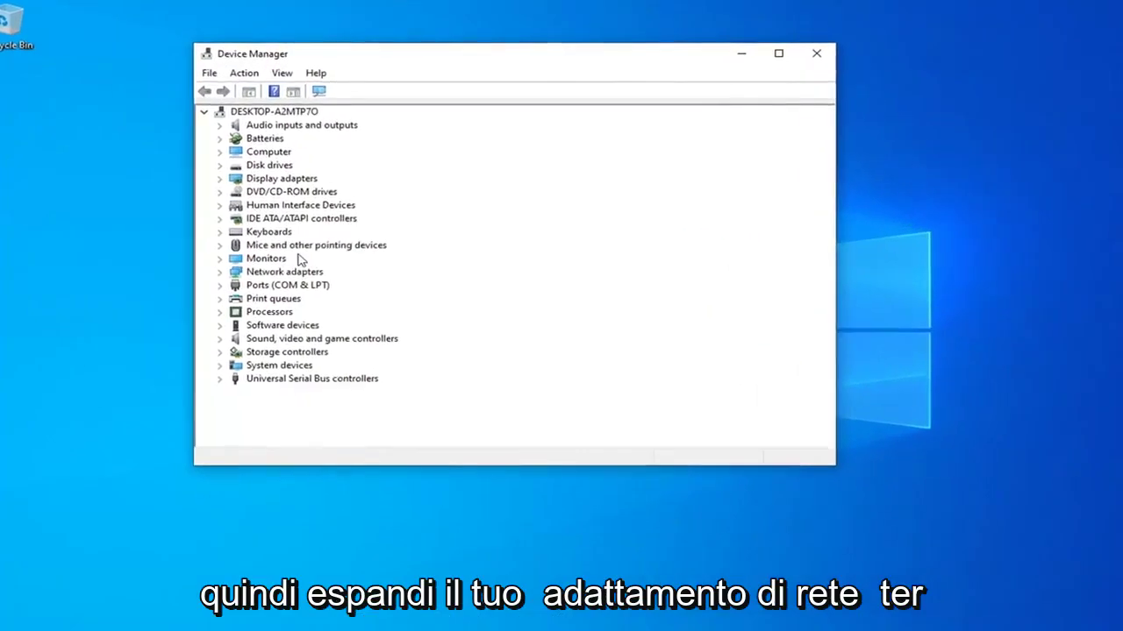
{"action": "left_click", "coordinate": [268, 272]}
{"action": "double_click", "coordinate": [267, 272]}
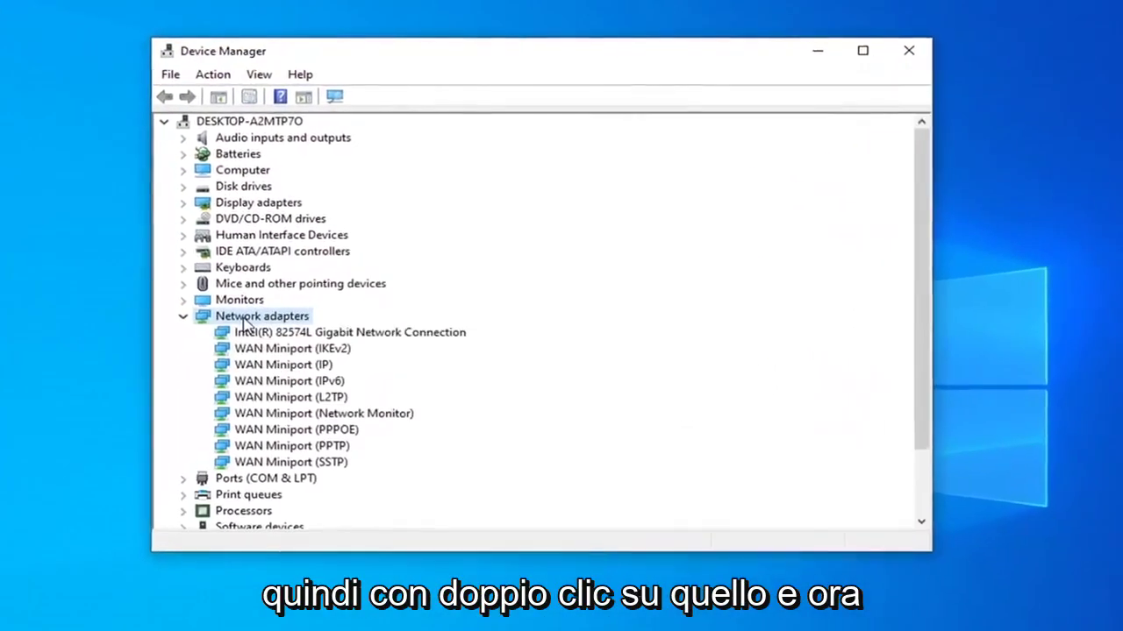
Uninstall the Intel(R) 82574L Gigabit Network Connection adapter, collapse Network adapters and close Device Manager.
{"action": "left_click", "coordinate": [263, 332]}
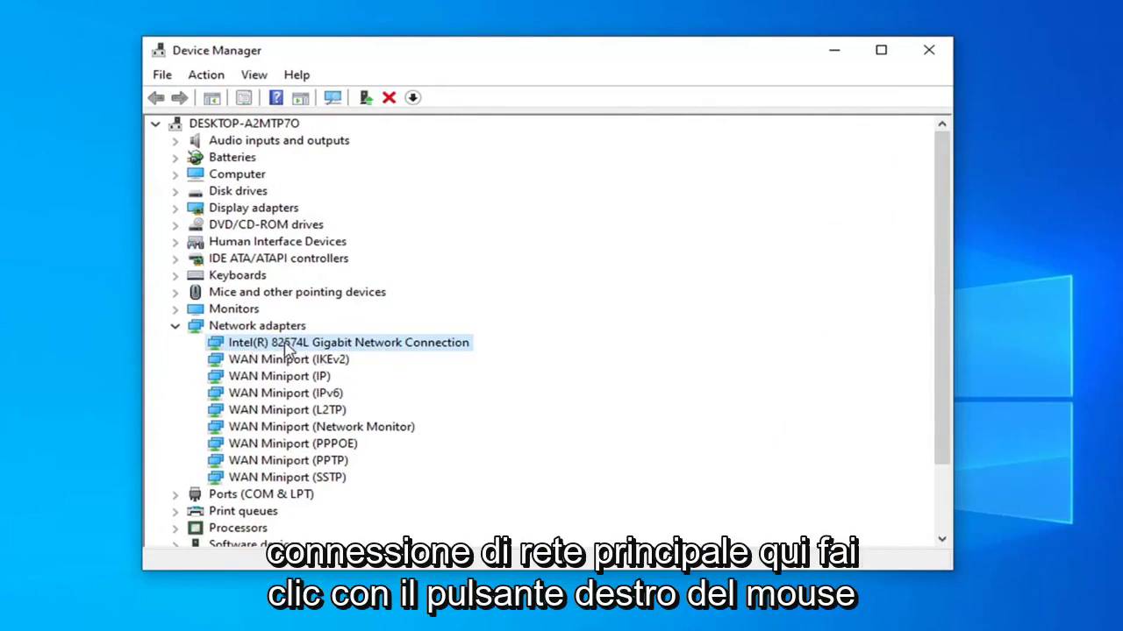
{"action": "right_click", "coordinate": [284, 345]}
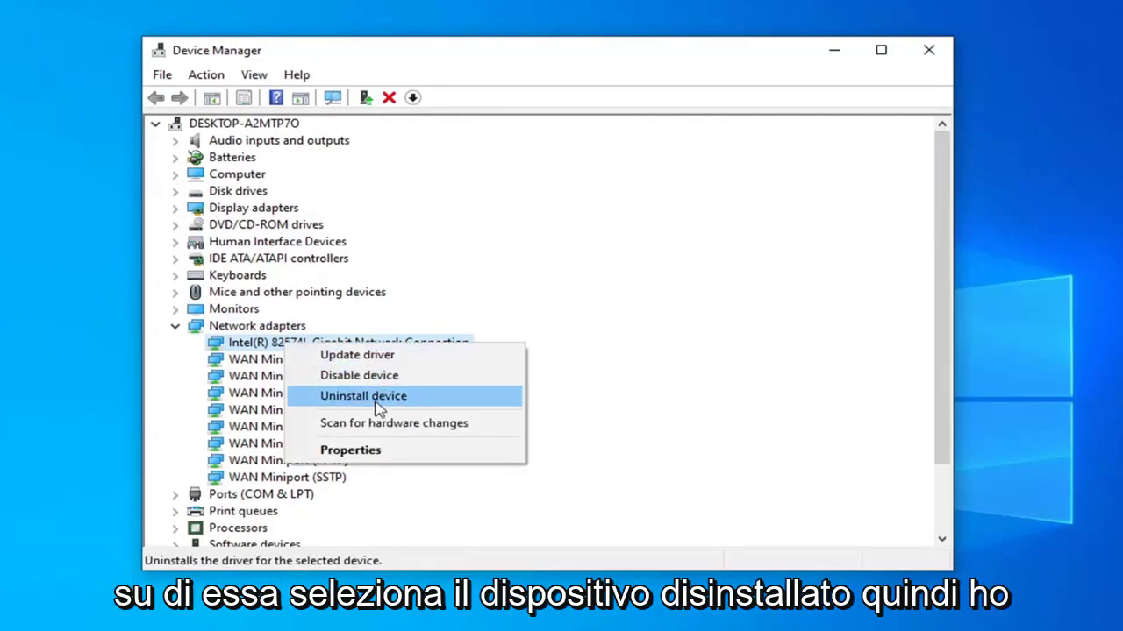
{"action": "left_click", "coordinate": [379, 409]}
{"action": "left_click", "coordinate": [654, 465]}
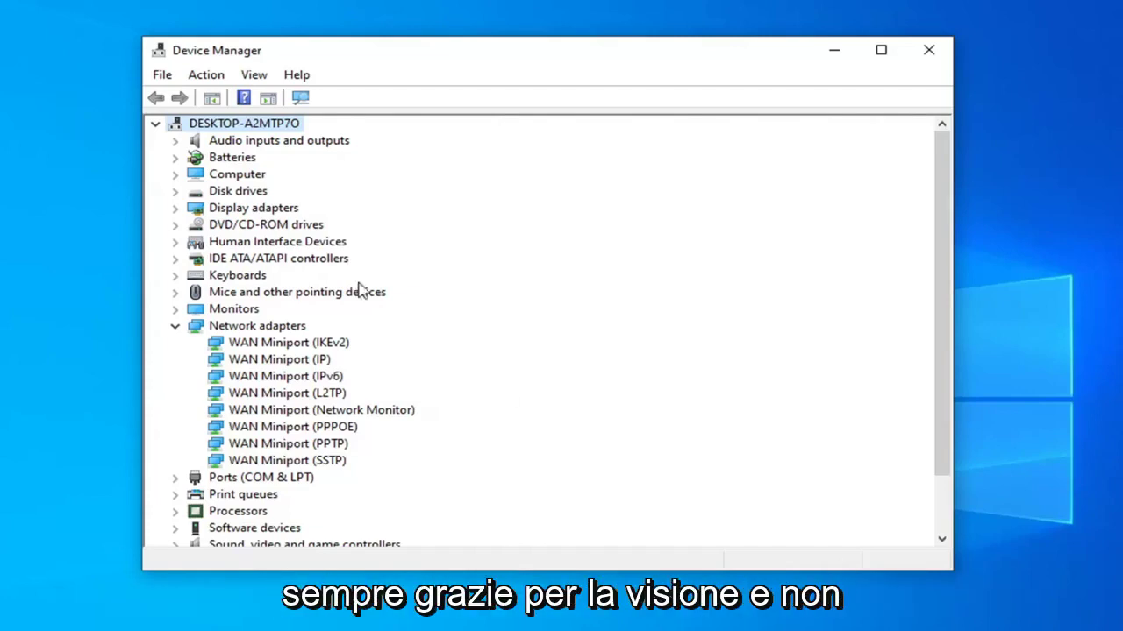
{"action": "left_click", "coordinate": [175, 326]}
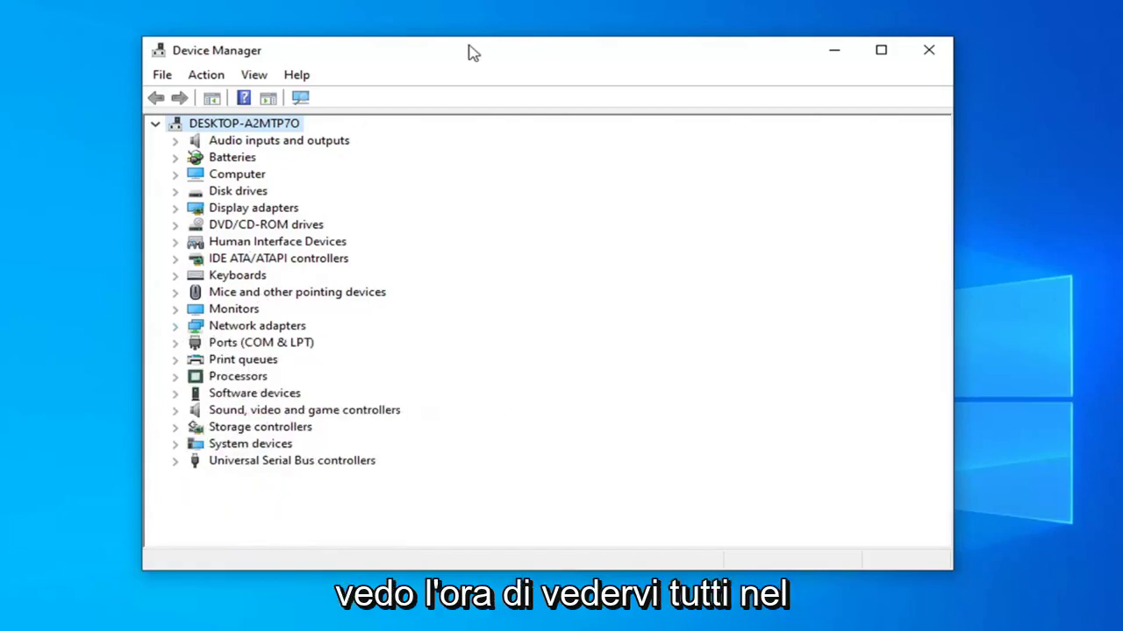
{"action": "left_click", "coordinate": [929, 50]}
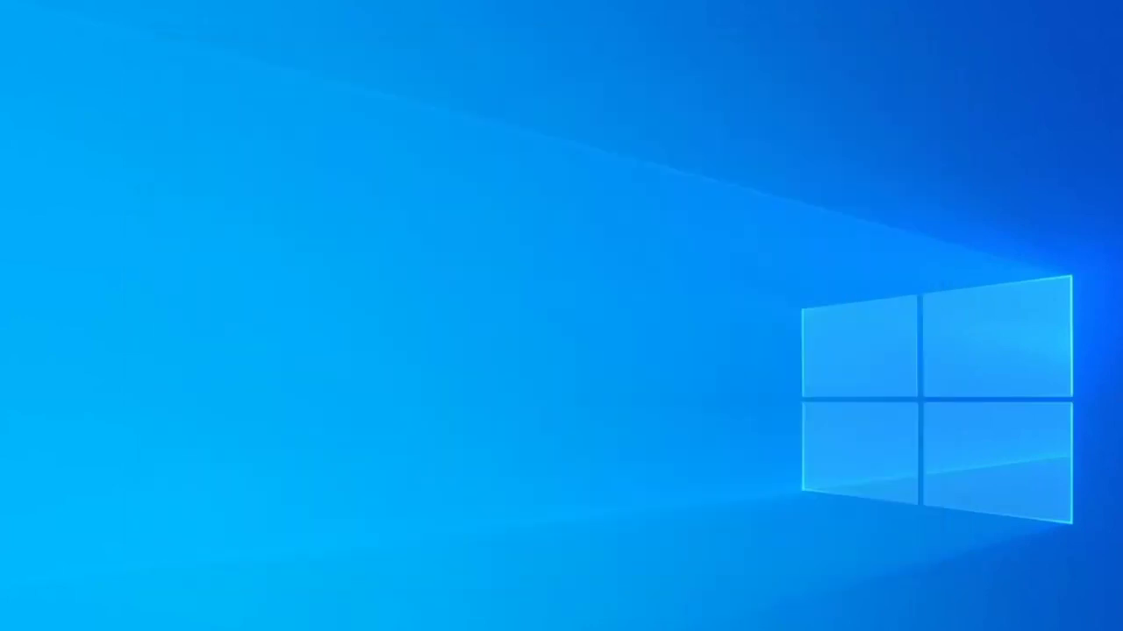